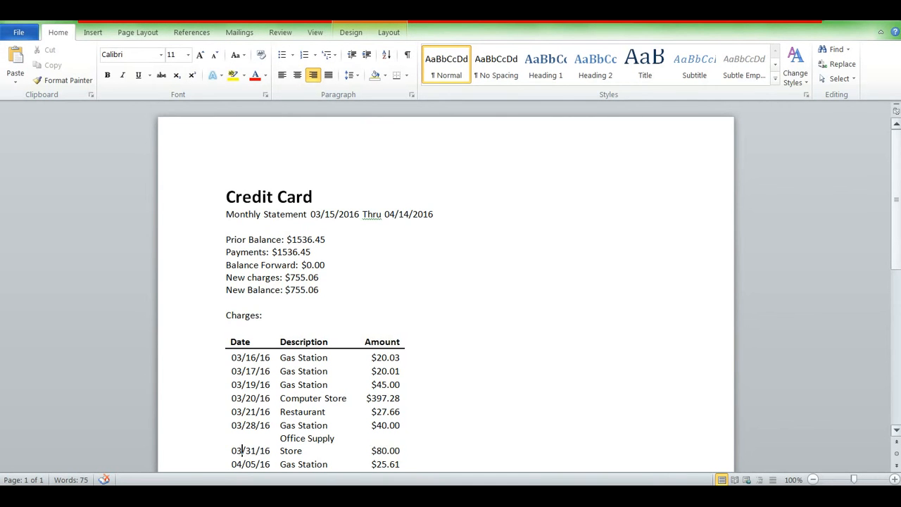
- Examine the credit card statement's period, balances, charges table, minimum payment and due date
scroll(899, 236, down, 1)
drag(900, 238, 899, 242)
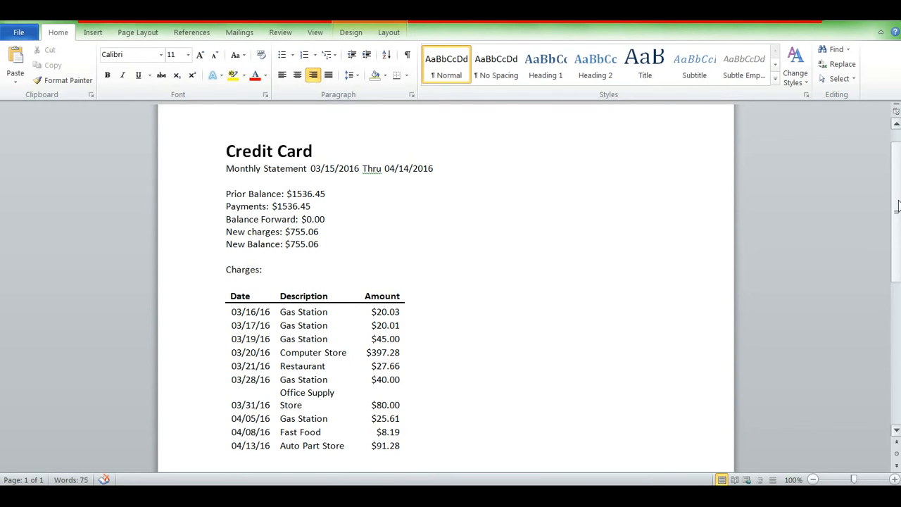
drag(897, 205, 897, 232)
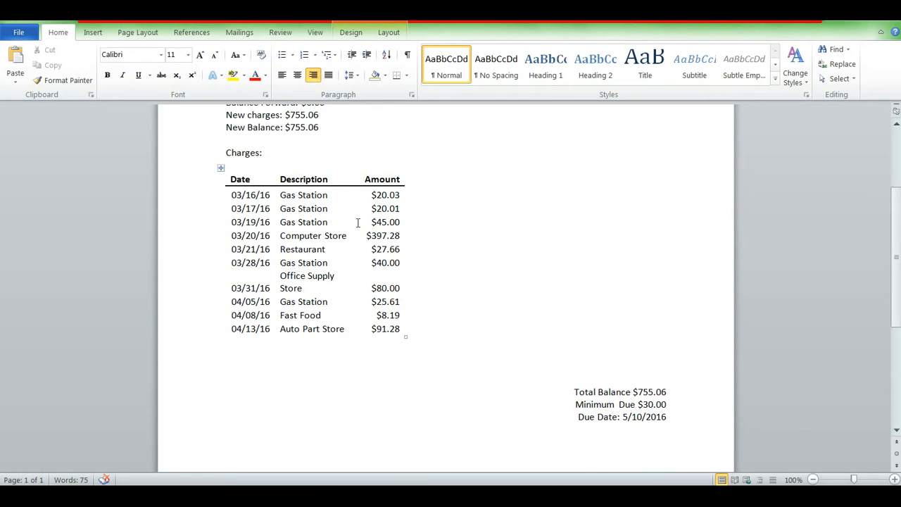
scroll(428, 310, up, 4)
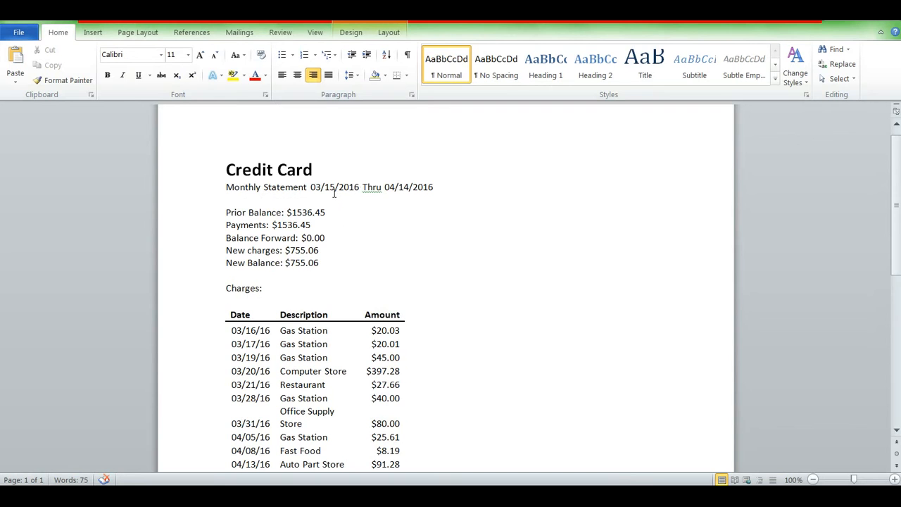
scroll(436, 296, down, 3)
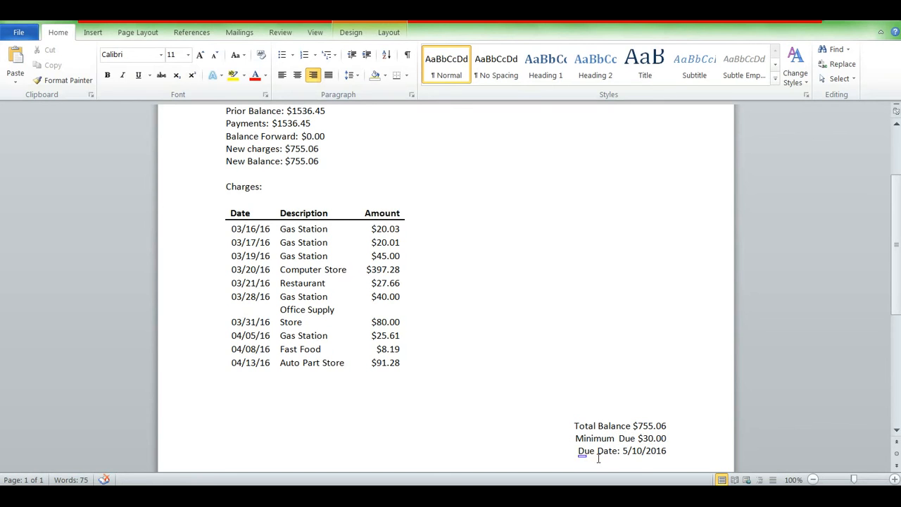
scroll(631, 459, up, 3)
scroll(632, 458, up, 1)
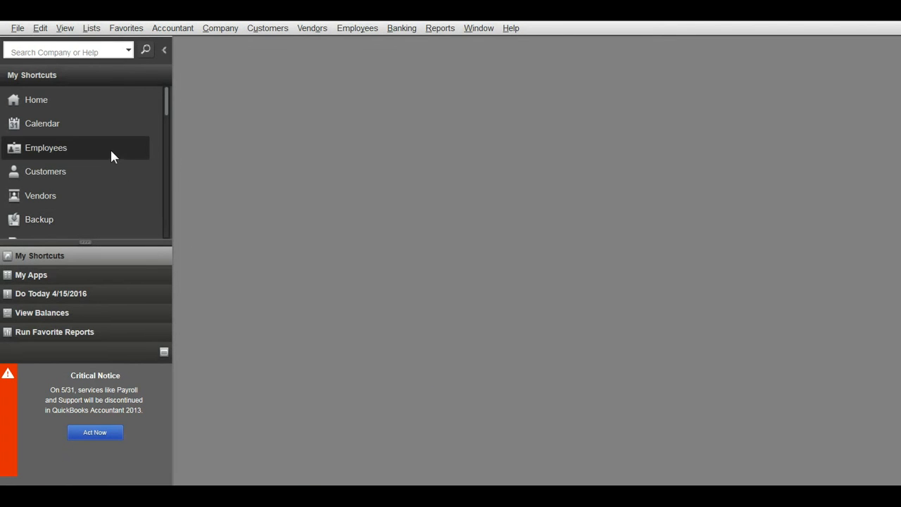
- Switch to QuickBooks, open a blank bill and maximize its window
drag(168, 101, 167, 187)
click(116, 183)
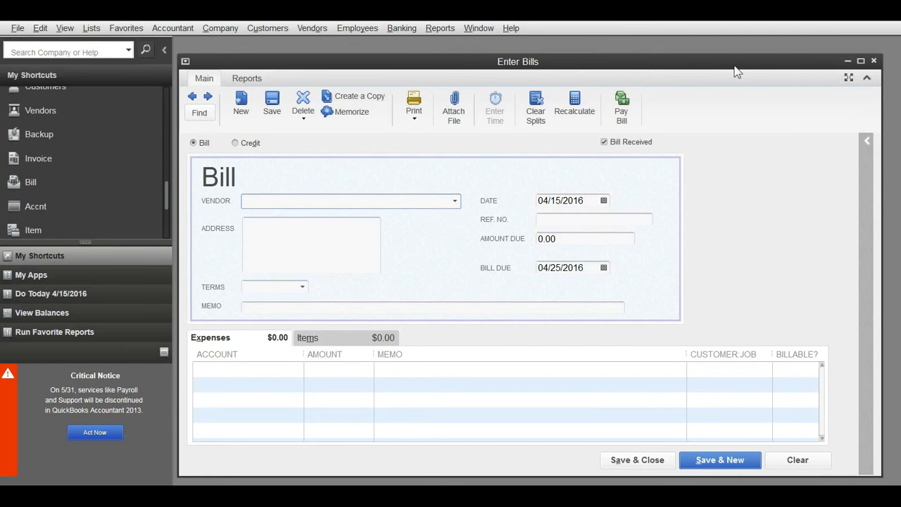
drag(734, 71, 748, 83)
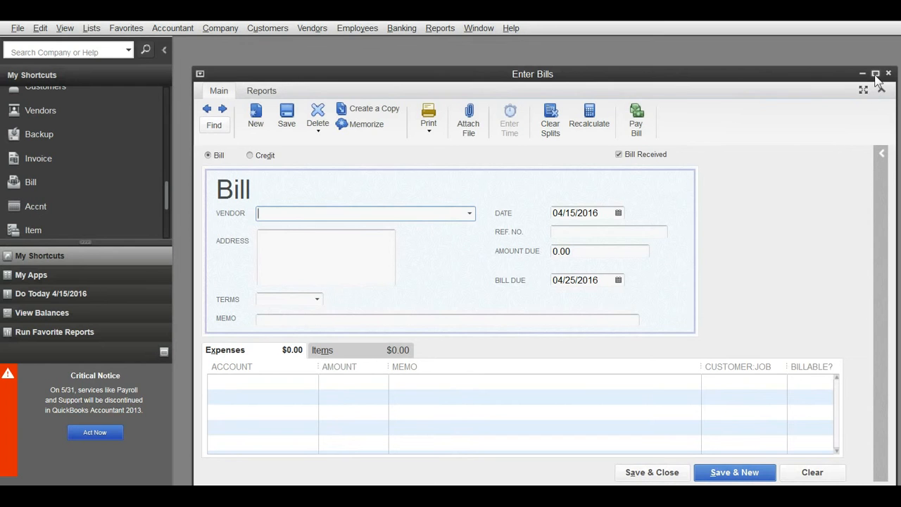
click(875, 74)
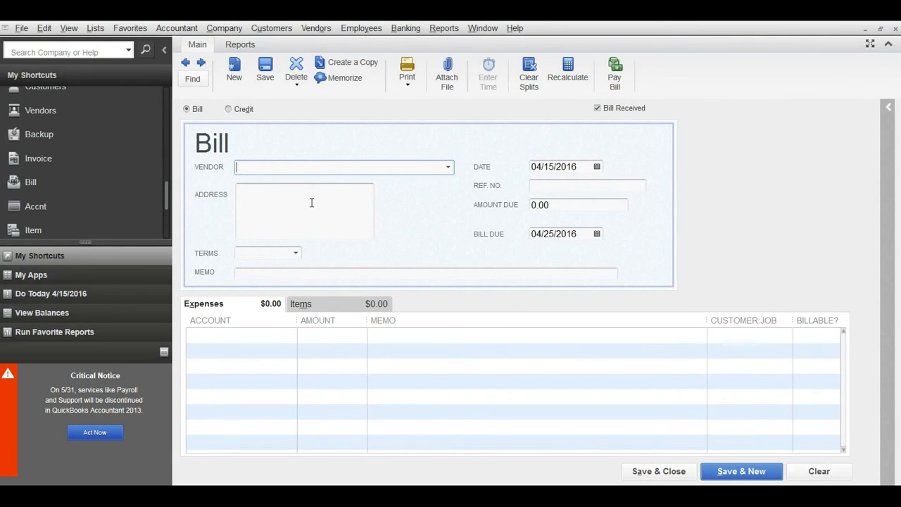
- Enter credit card as the bill's vendor and quick-add it to the vendor list
text(credit card)
click(310, 202)
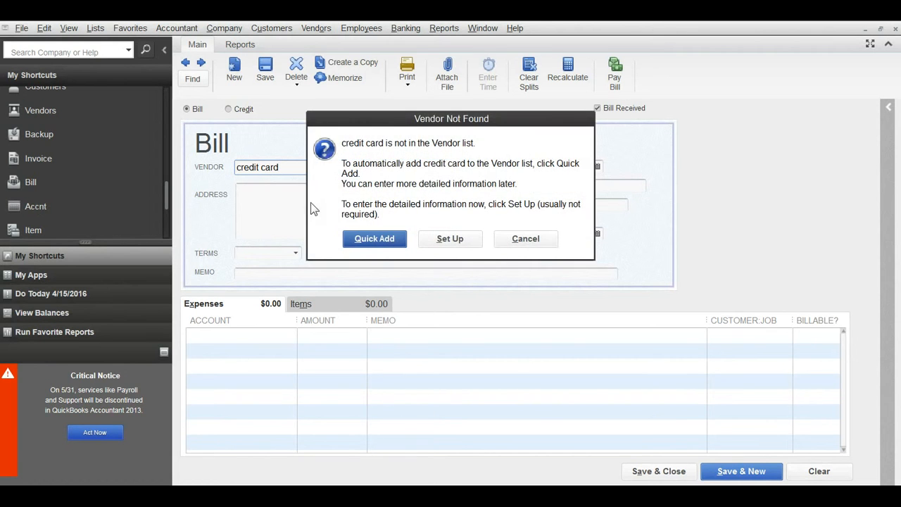
click(379, 239)
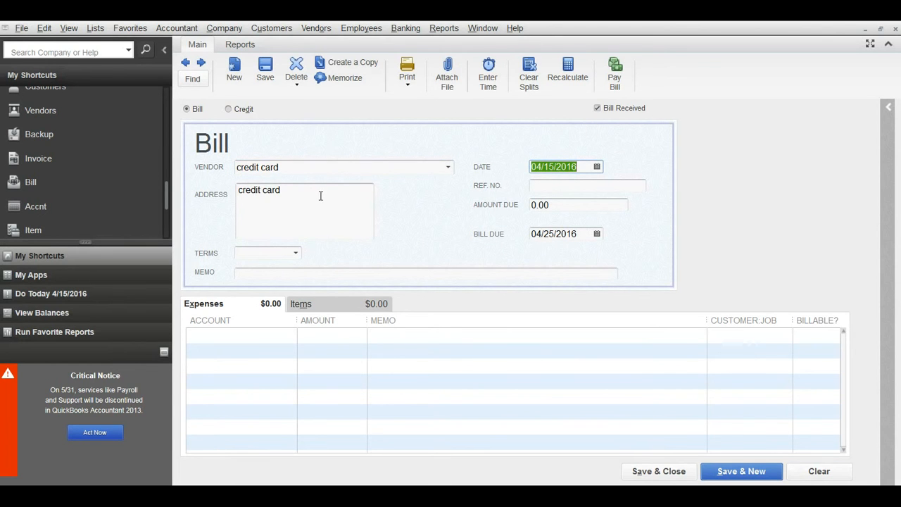
- Switch to the Word statement to examine its period, charges and due date, and return to the QuickBooks bill
key(alt+Tab)
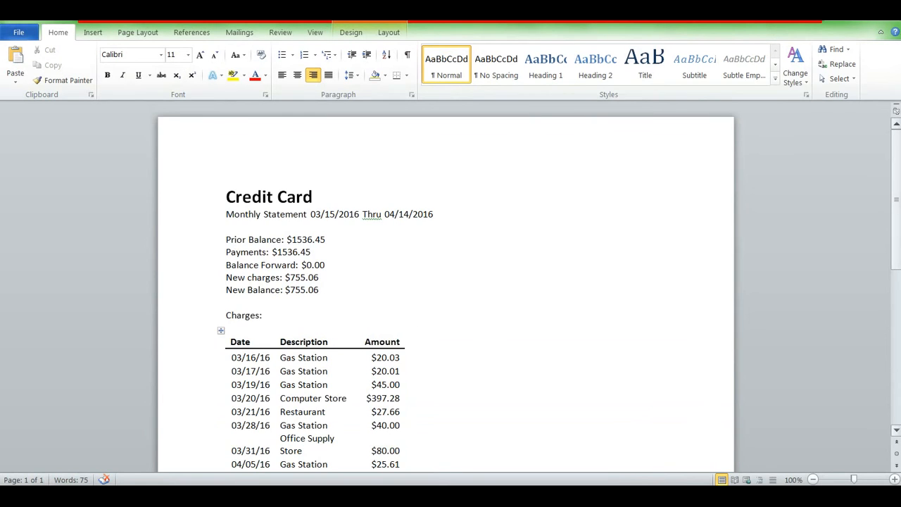
drag(896, 199, 896, 318)
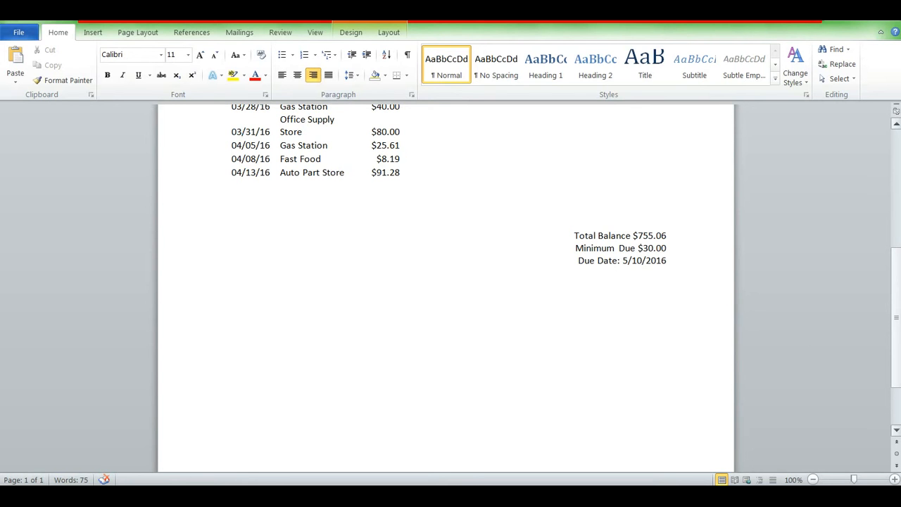
drag(895, 309, 894, 266)
key(alt+Tab)
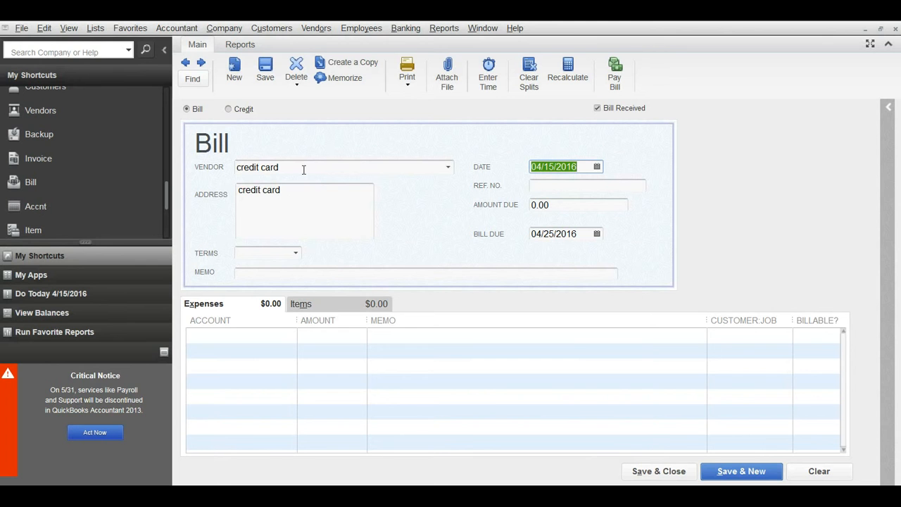
key(alt+Tab)
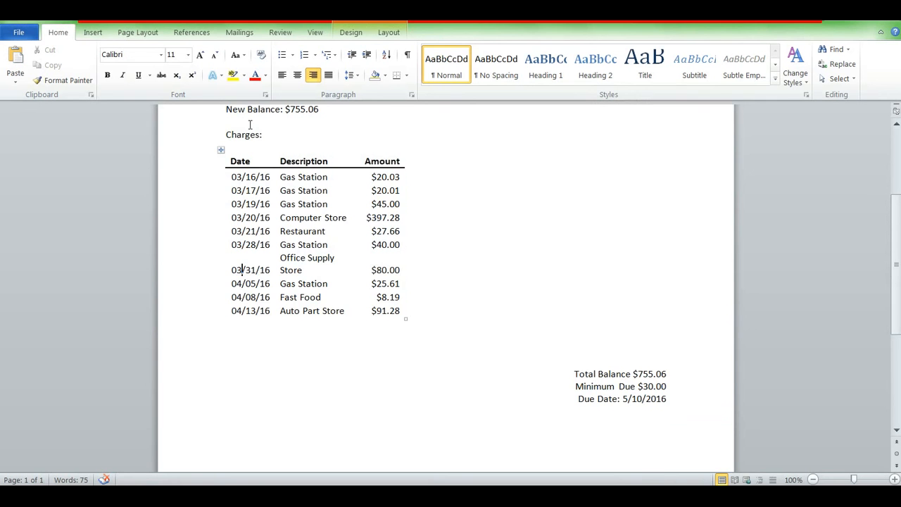
scroll(303, 256, up, 3)
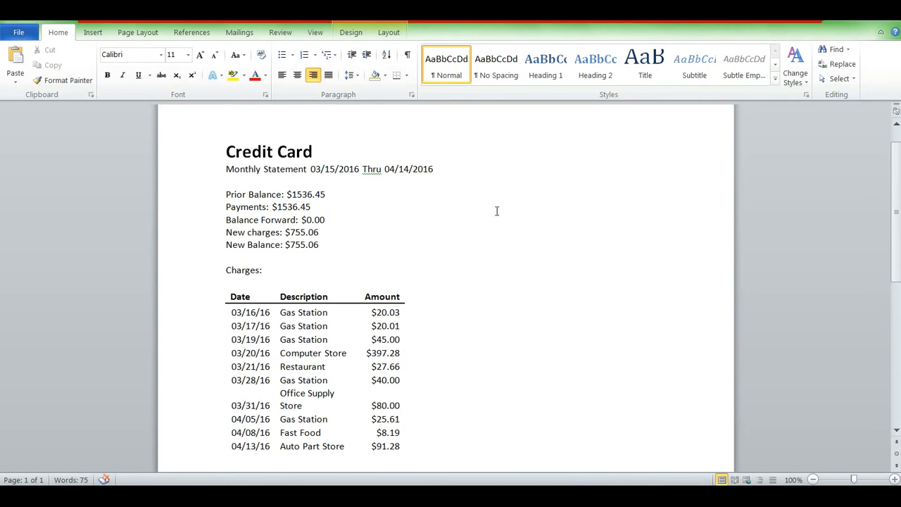
key(alt+Tab)
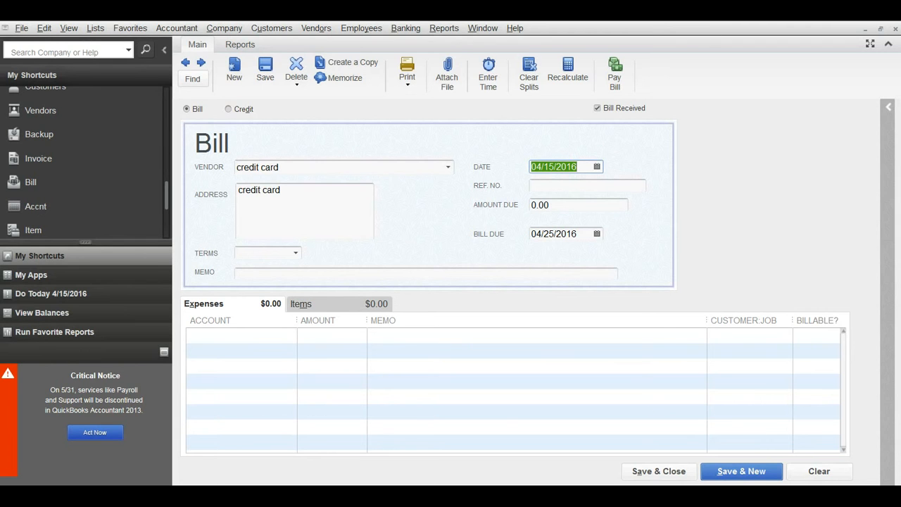
right_click(768, 496)
click(716, 429)
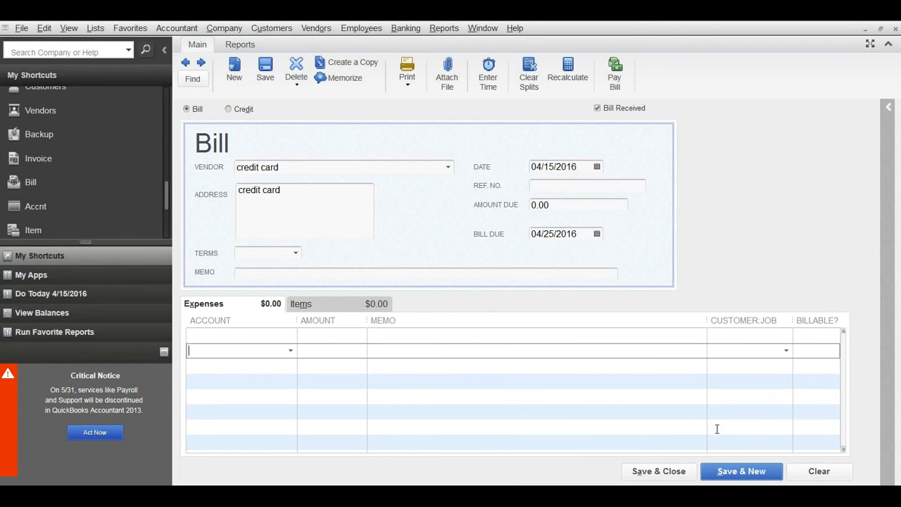
right_click(768, 495)
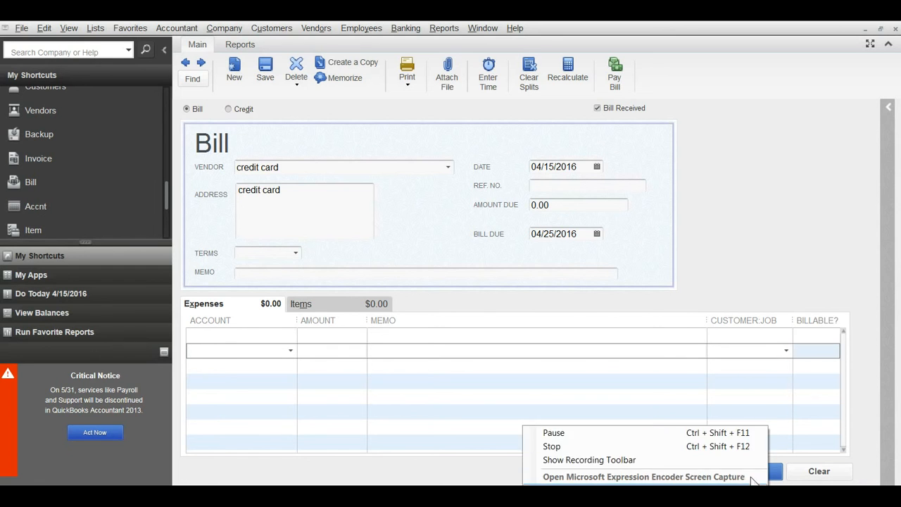
click(720, 431)
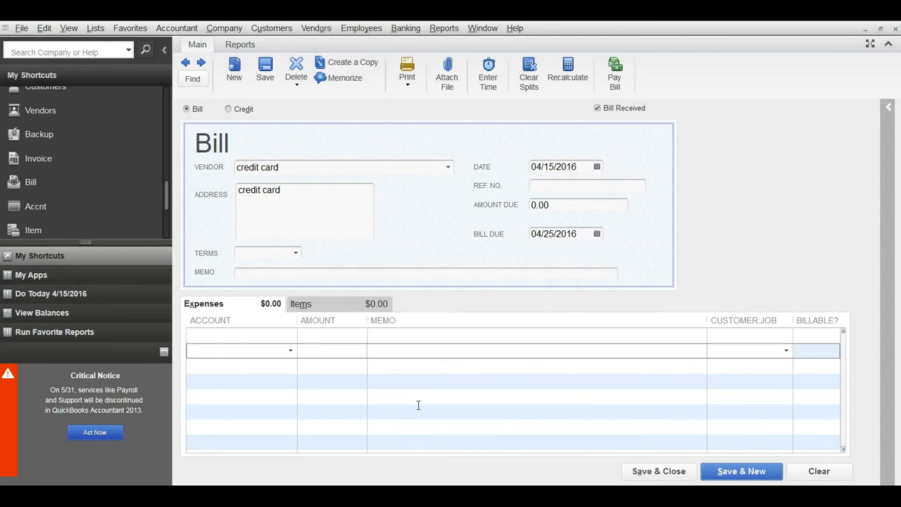
- Check the statement's closing date in Word and set the QuickBooks bill date to 04/14/2016
click(366, 496)
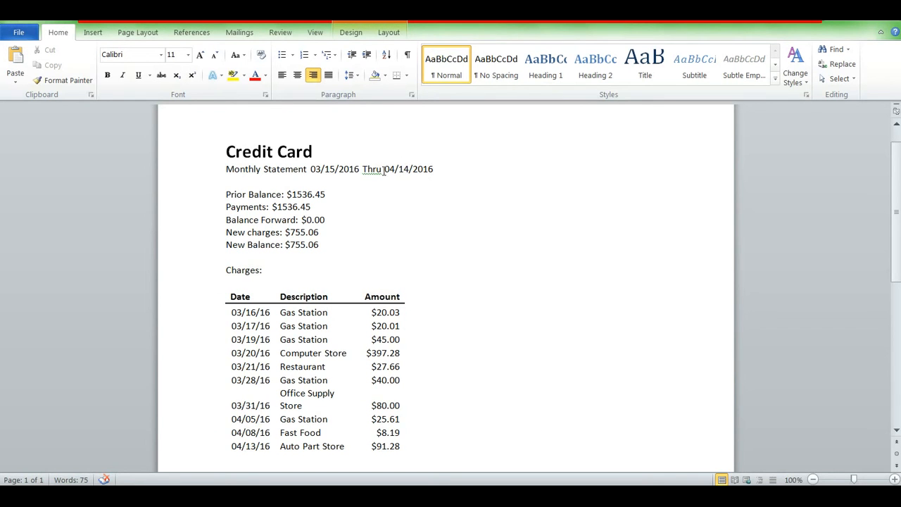
key(alt+Tab)
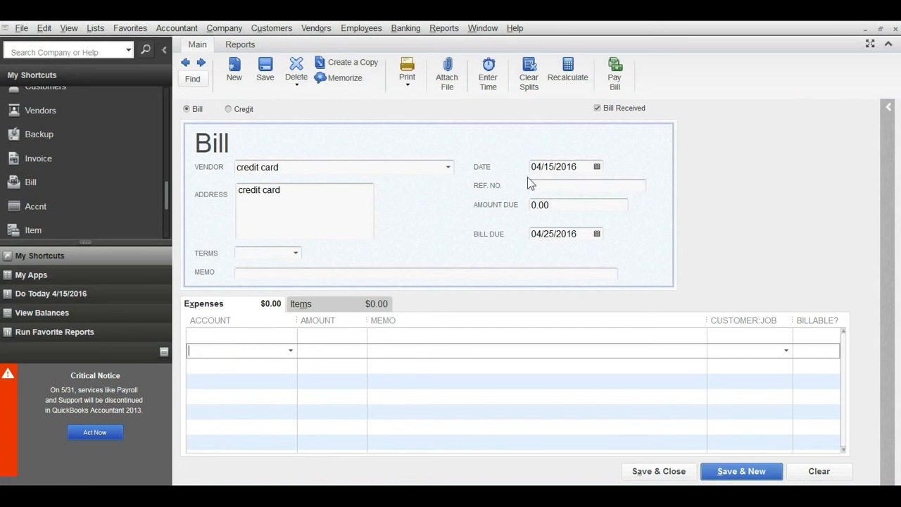
click(597, 166)
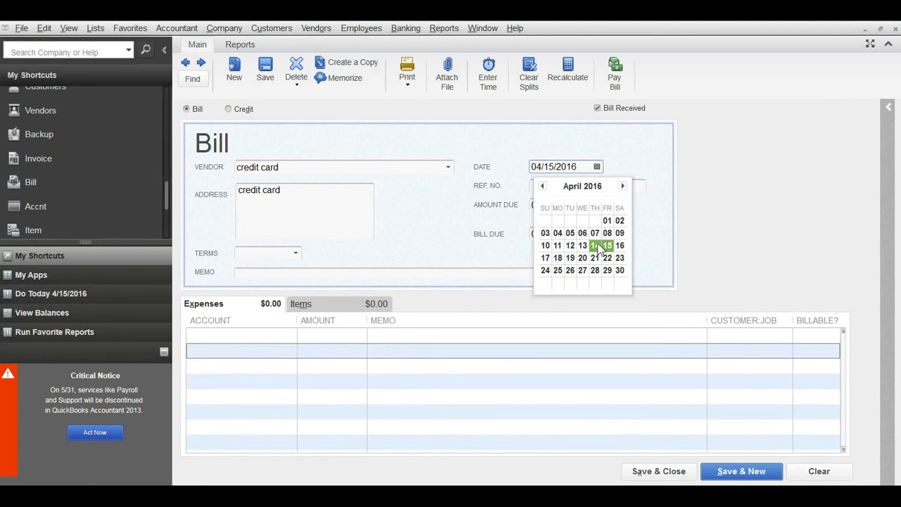
click(595, 245)
- Enter 0416 as the bill's reference number
click(580, 185)
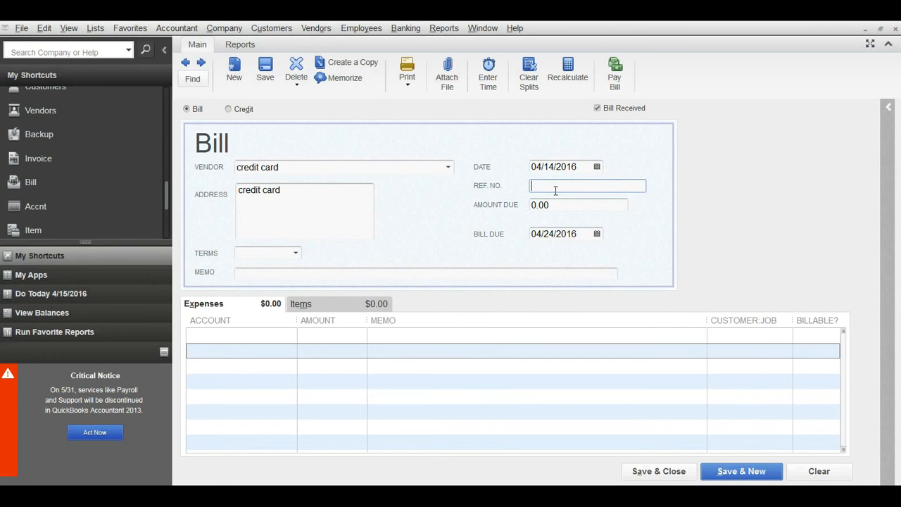
text(0416)
text(1234)
key(BackSpace)
key(BackSpace)
key(BackSpace)
key(BackSpace)
key(BackSpace)
- Check the new balance on the Word statement and set the QuickBooks bill's amount due to 755.06
click(556, 204)
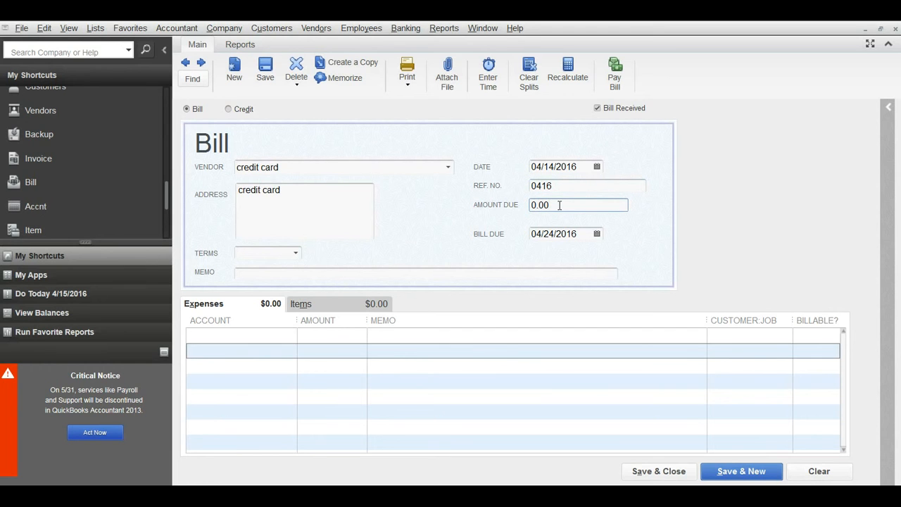
mouse_move(413, 496)
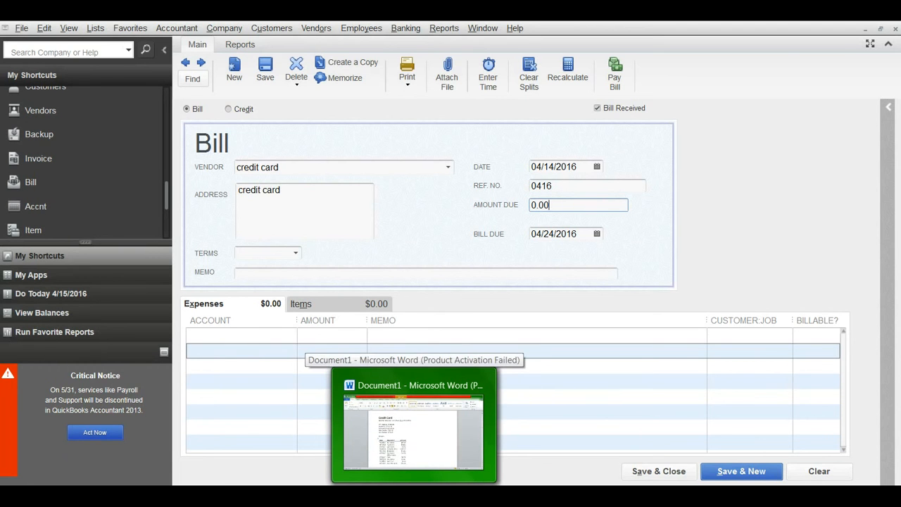
click(414, 422)
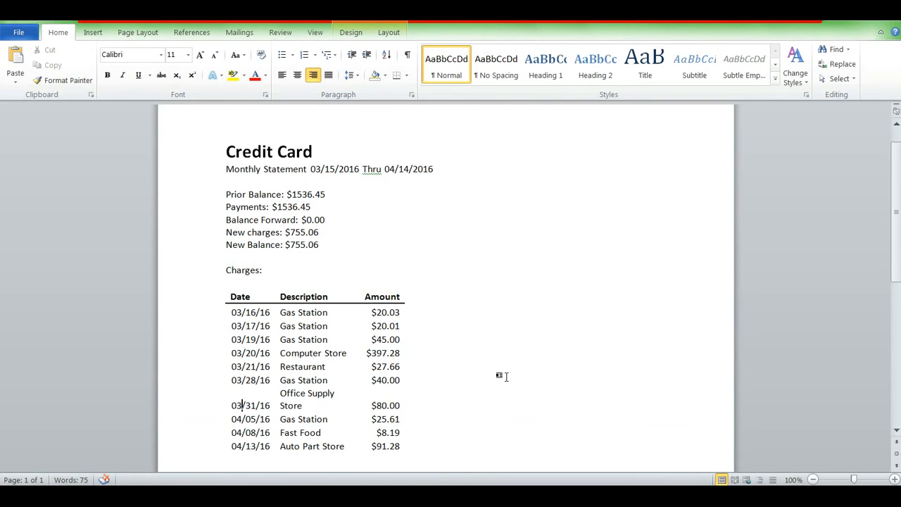
scroll(504, 375, down, 3)
scroll(407, 314, up, 2)
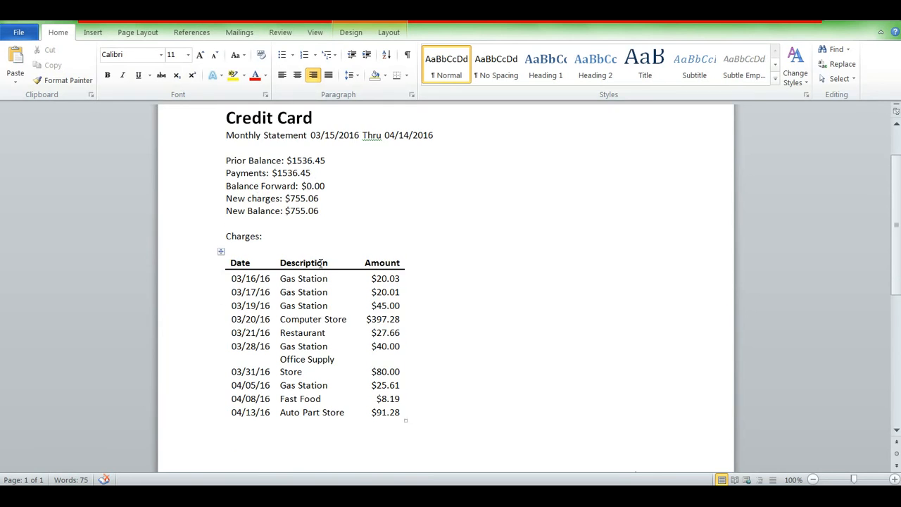
scroll(321, 263, up, 2)
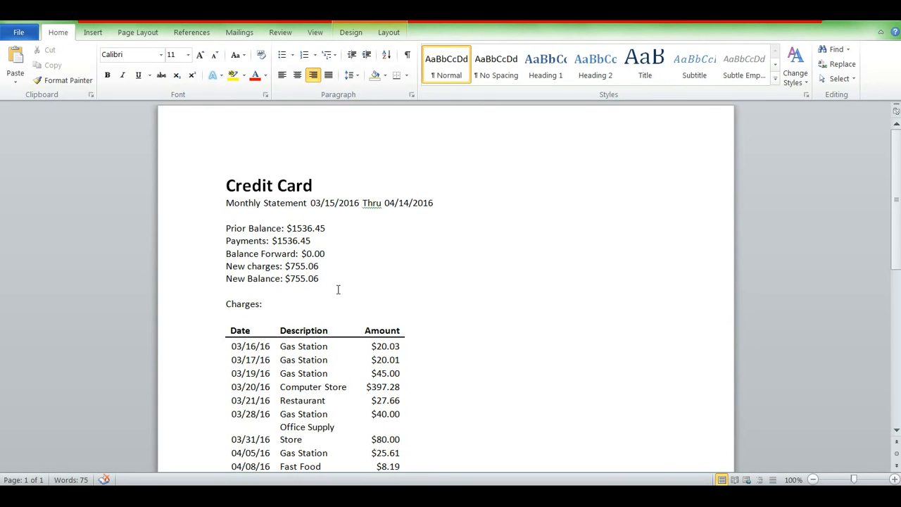
key(alt+Tab)
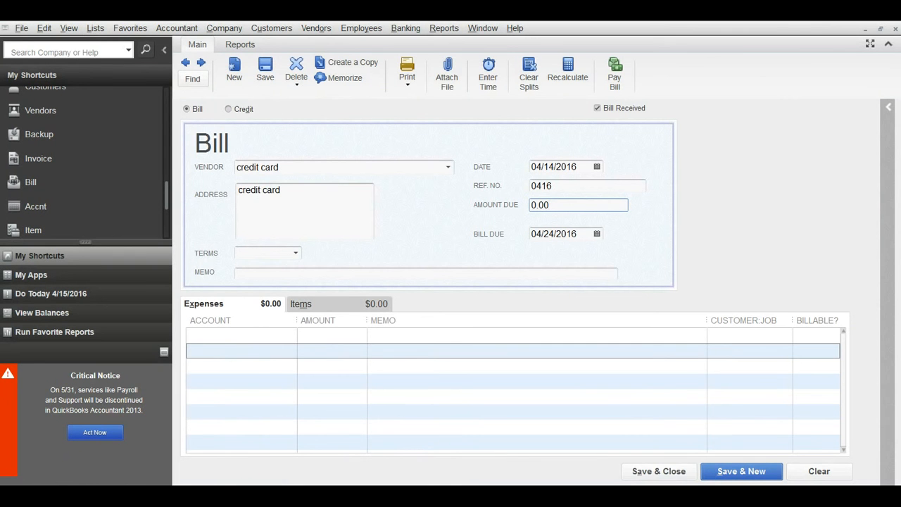
key(BackSpace)
key(BackSpace)
key(BackSpace)
key(BackSpace)
text(755.06)
key(Tab)
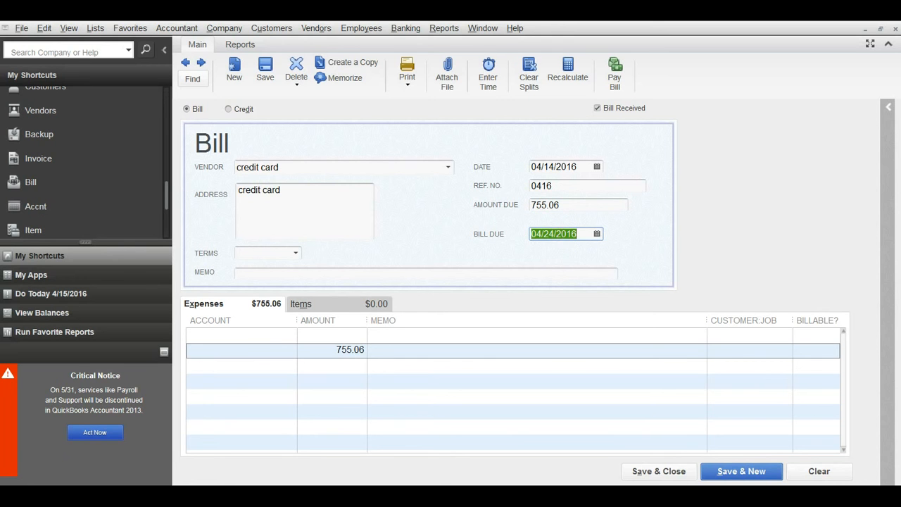
- Check the payment due date on the Word statement and set the bill's due date to 05/10/2016
key(alt+Tab)
scroll(637, 390, down, 3)
click(597, 235)
click(623, 253)
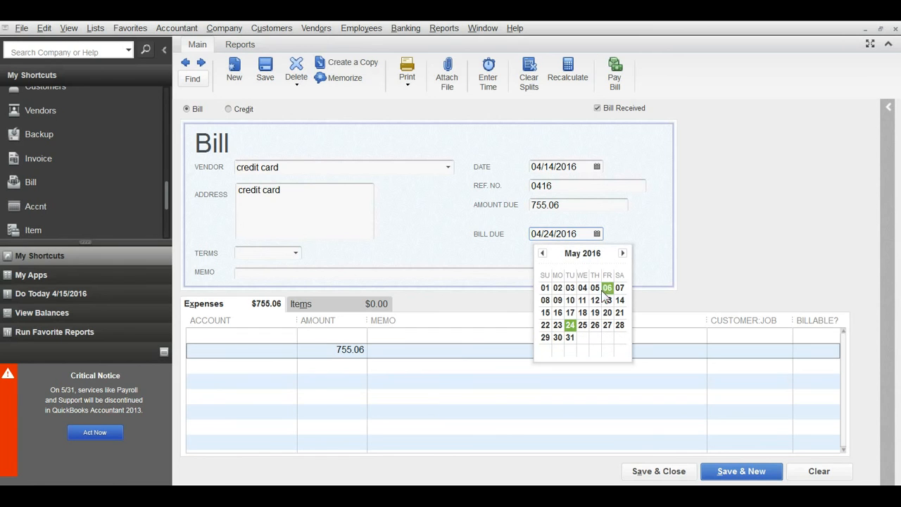
click(570, 301)
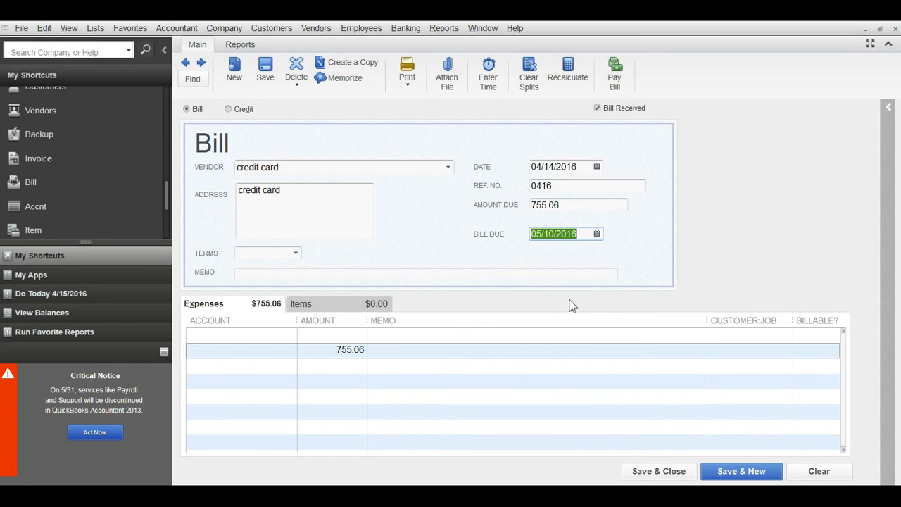
- Clear the prefilled amount from the second expense line and make the first expense line active
click(333, 349)
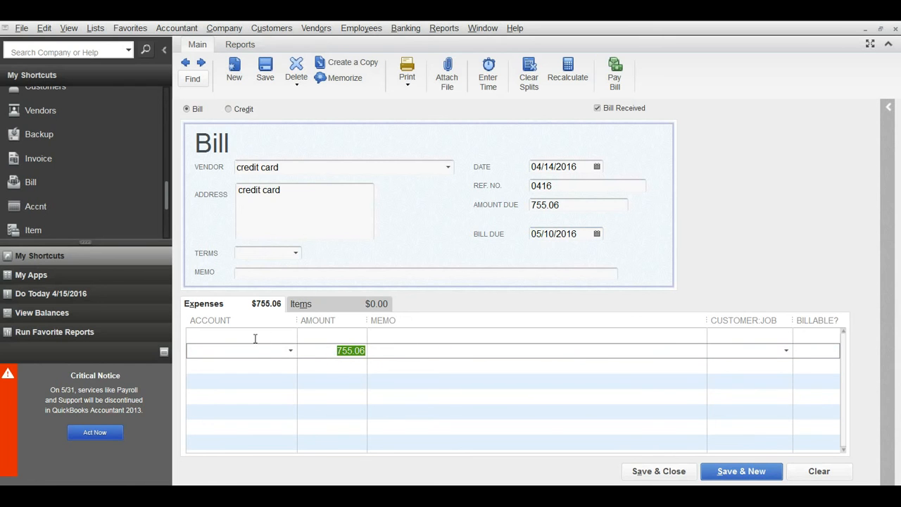
key(BackSpace)
click(260, 335)
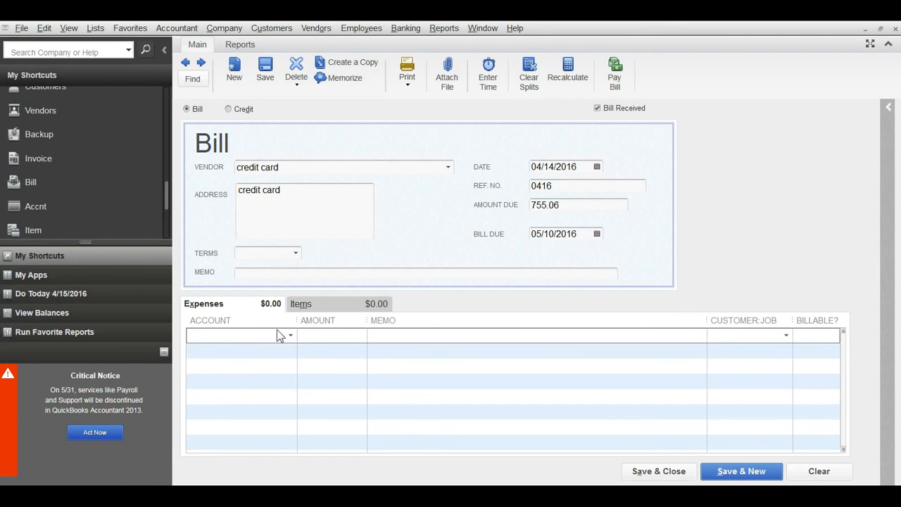
- Set the credit card bill's payment terms to Net 30
click(295, 254)
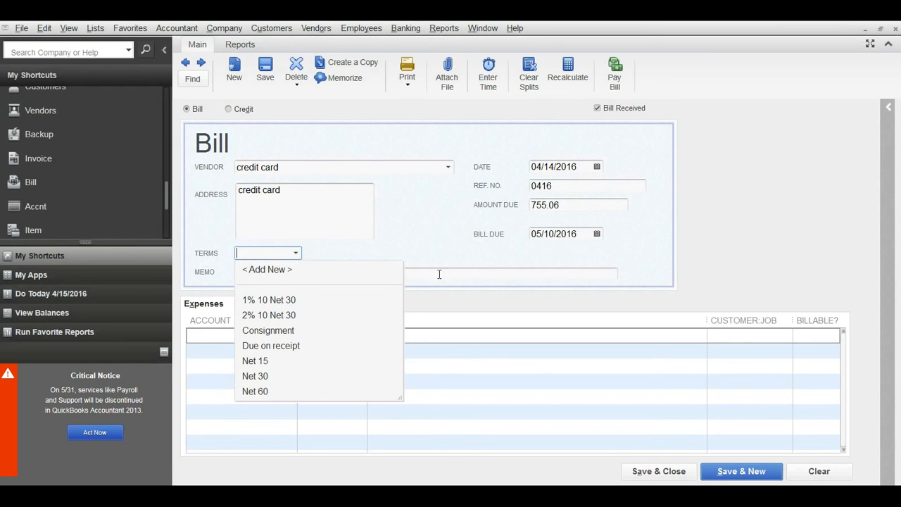
click(266, 376)
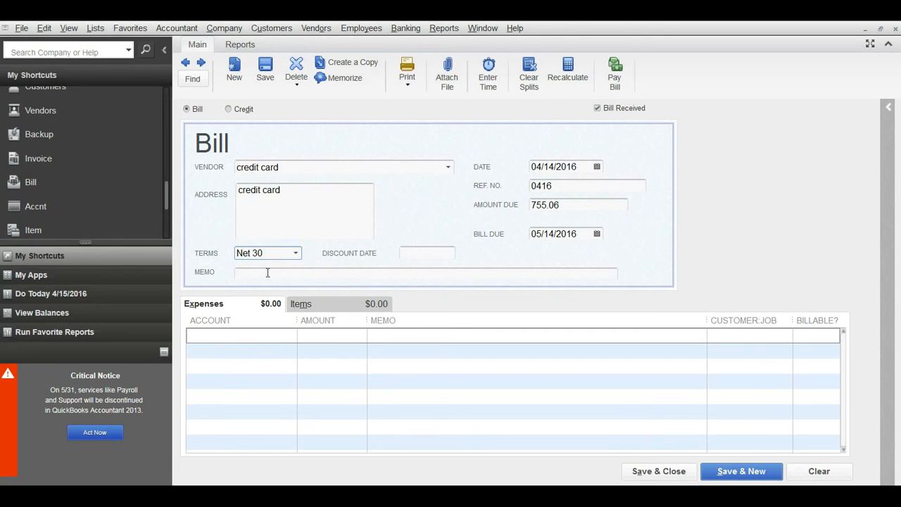
click(291, 274)
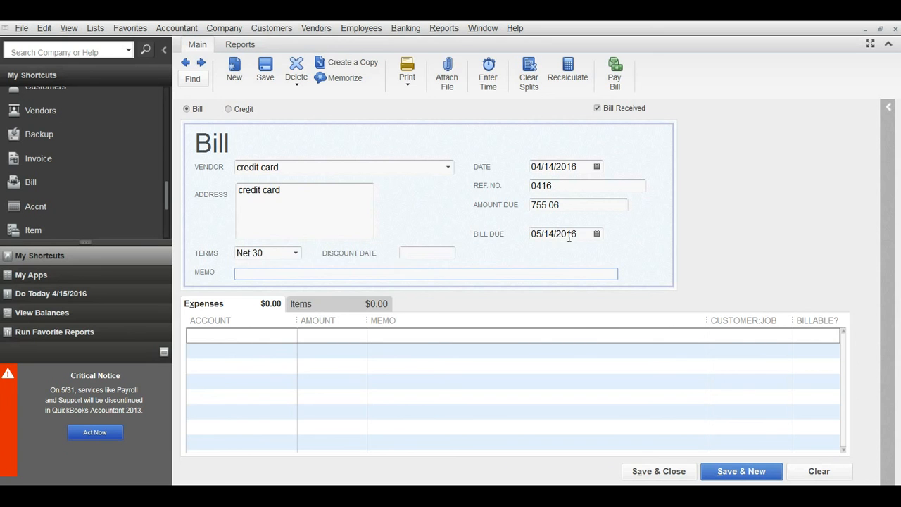
- Set the bill's due date back to 05/10/2016 using the calendar, keeping the Net 30 terms
click(596, 233)
click(597, 234)
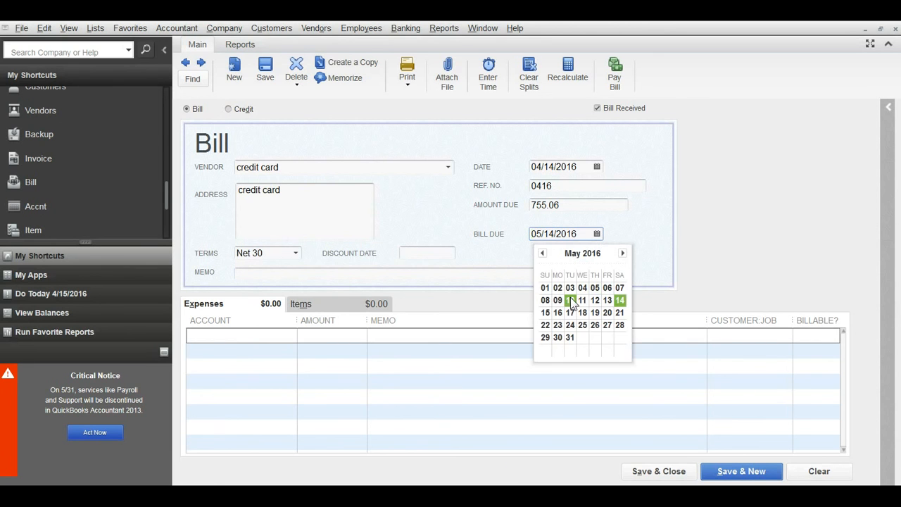
click(570, 297)
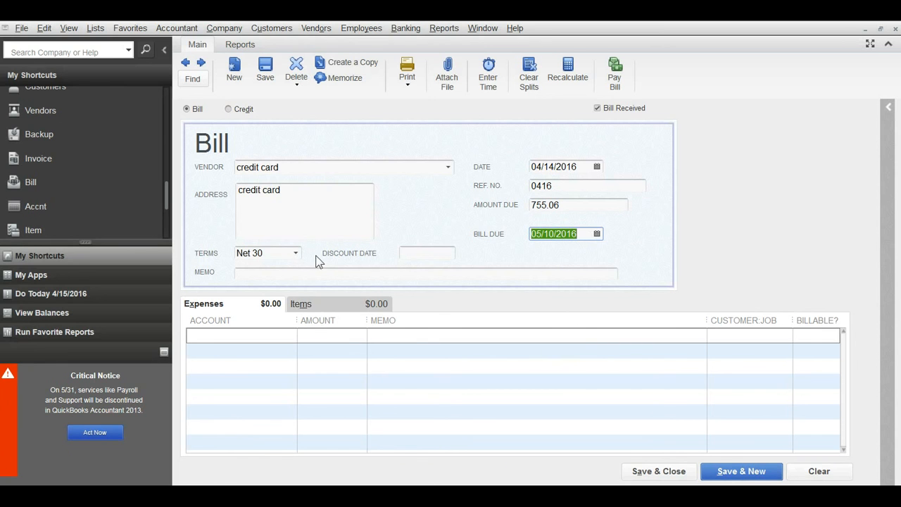
click(296, 255)
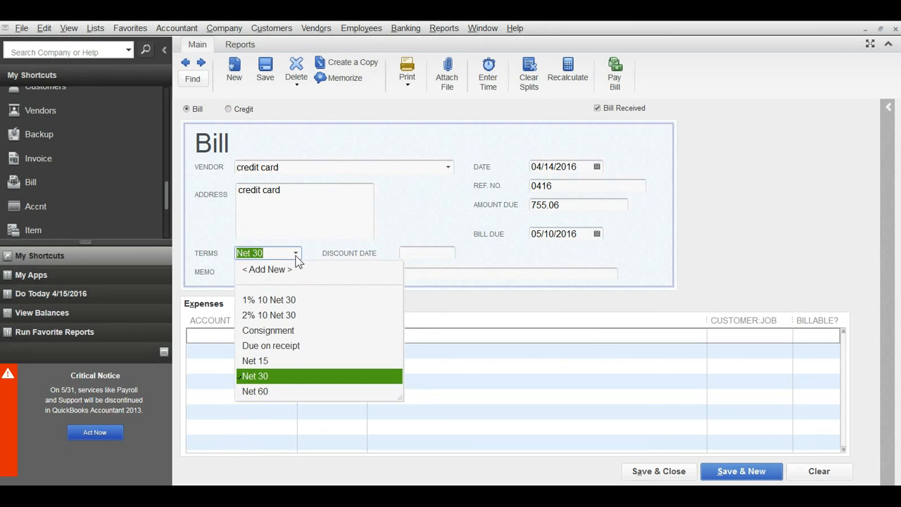
click(296, 256)
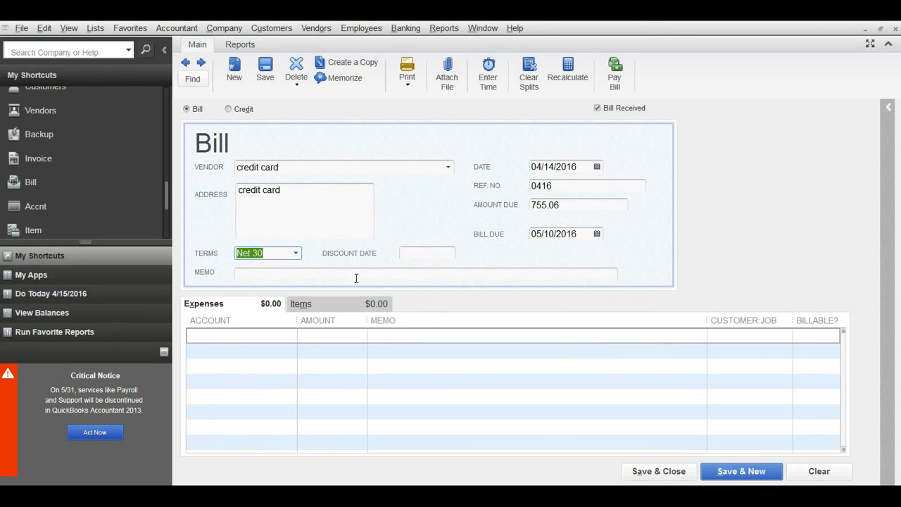
- Make the first expense line's account active and review the list of charges in the Word statement before returning to the QuickBooks bill
click(249, 334)
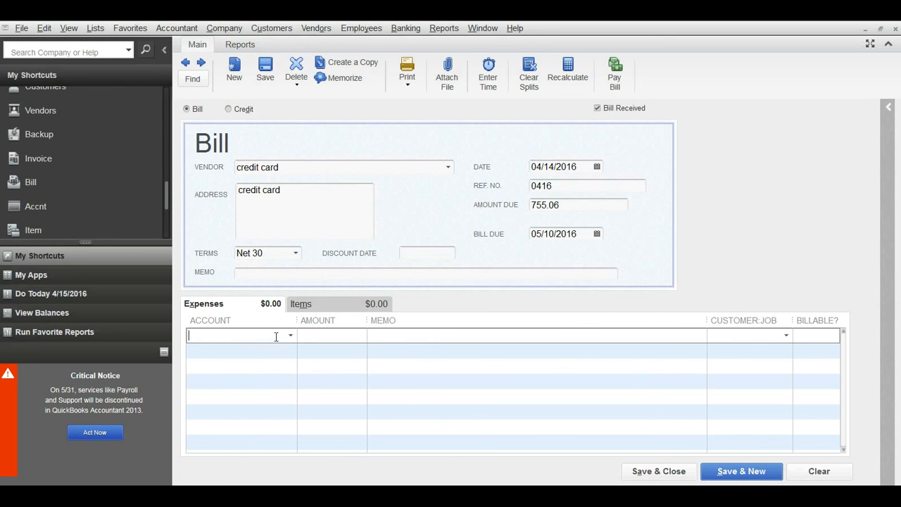
key(alt+Tab)
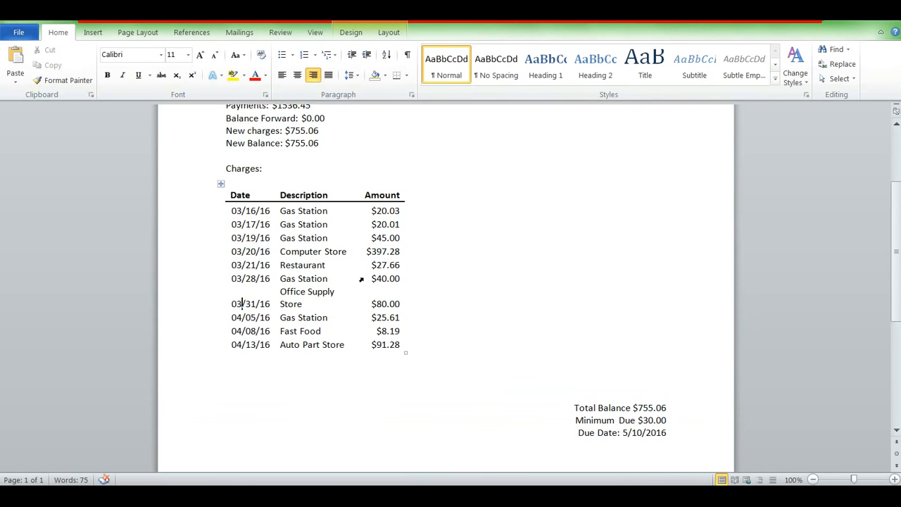
key(alt+Tab)
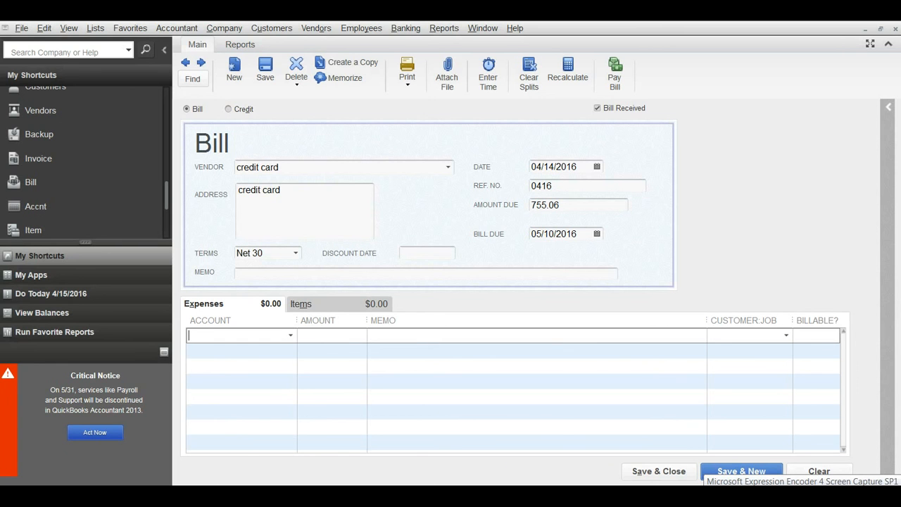
right_click(703, 493)
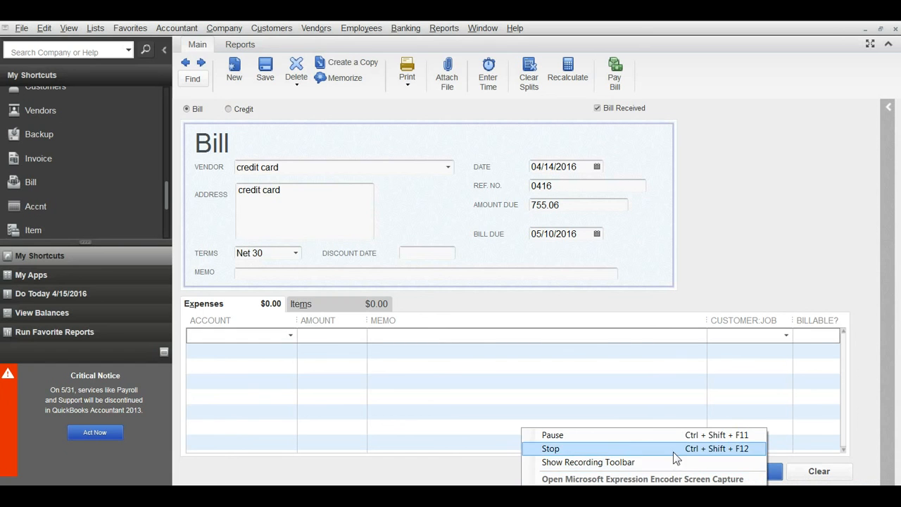
click(673, 438)
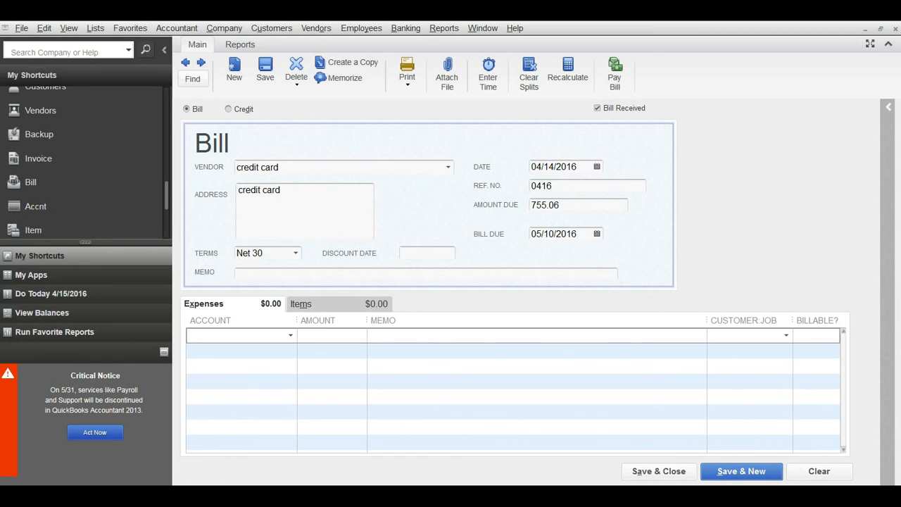